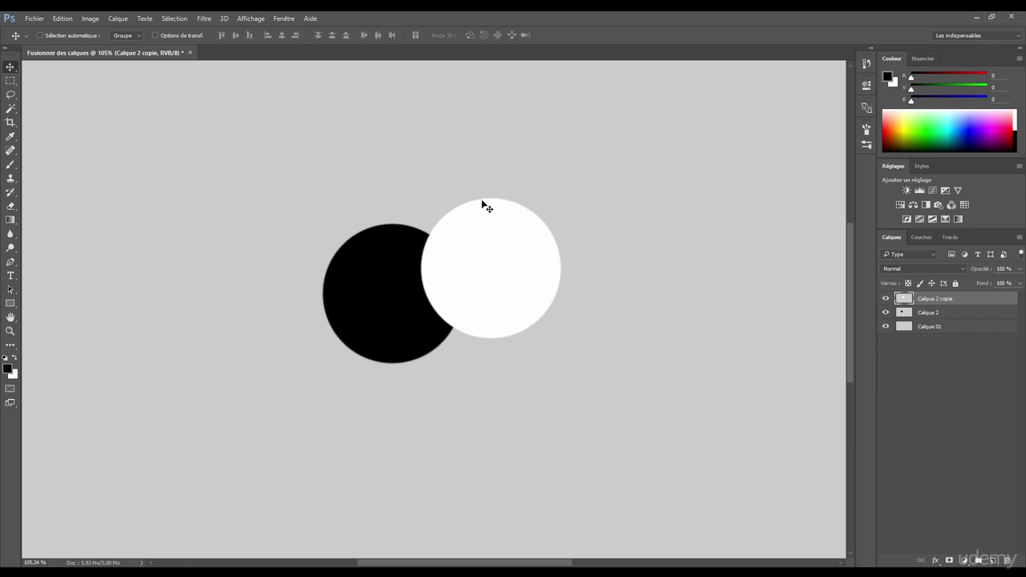
# - Select the pixels of layer Calque 2 copie and add the transparency mask of Calque 2 to the selection
pyautogui.rightClick(907, 301)
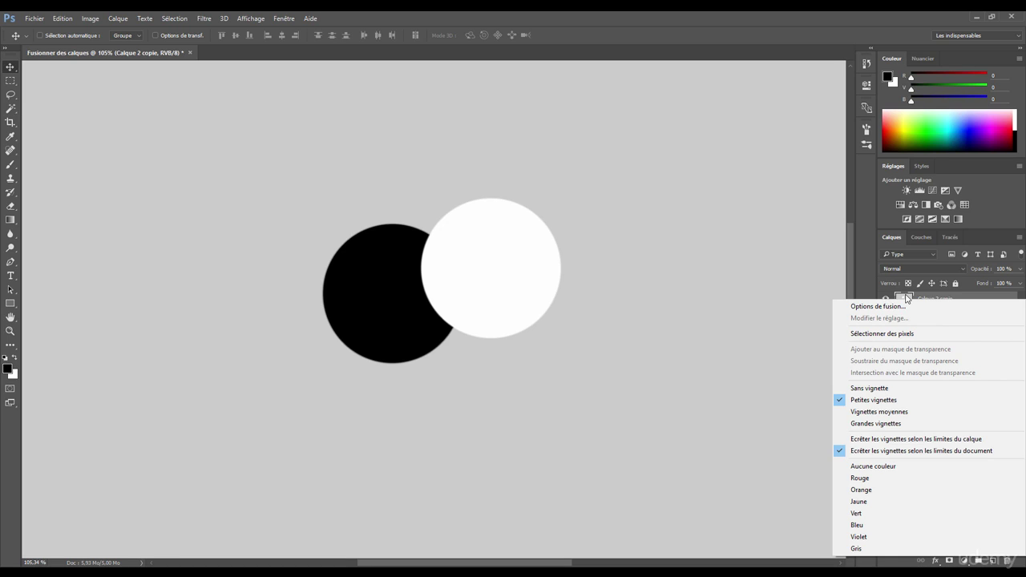
pyautogui.click(863, 335)
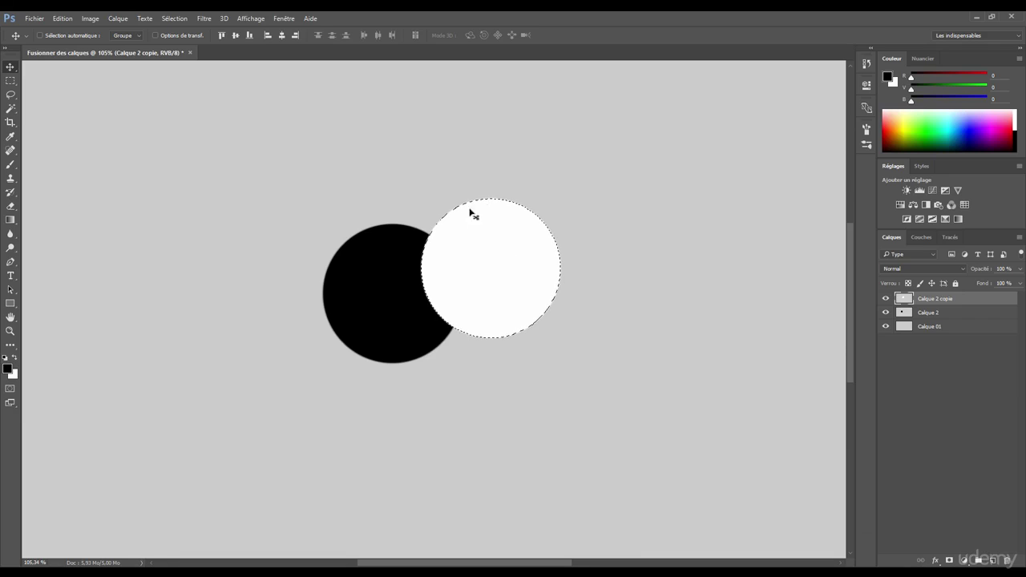
pyautogui.scroll(4, 481, 212)
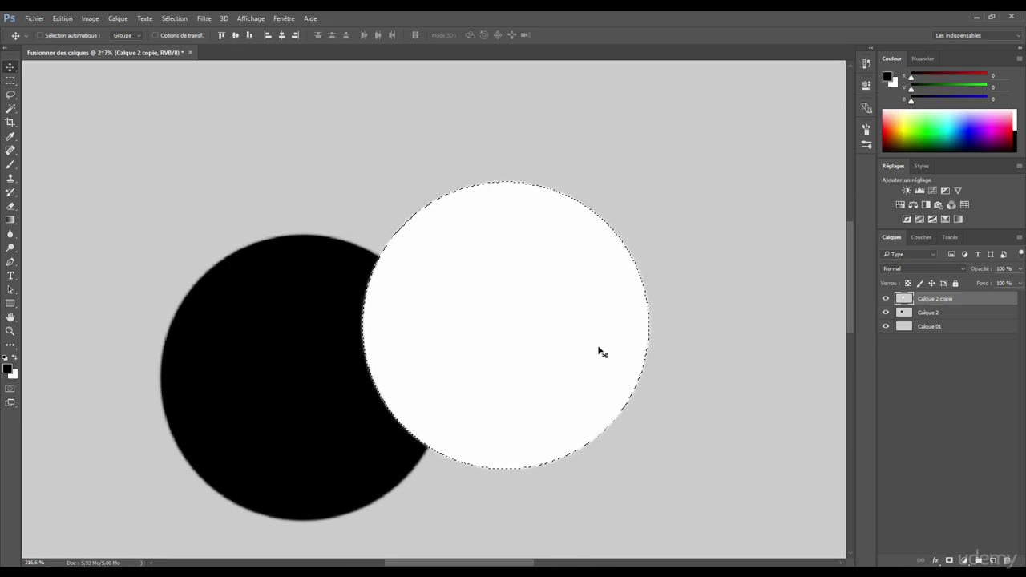
pyautogui.rightClick(904, 314)
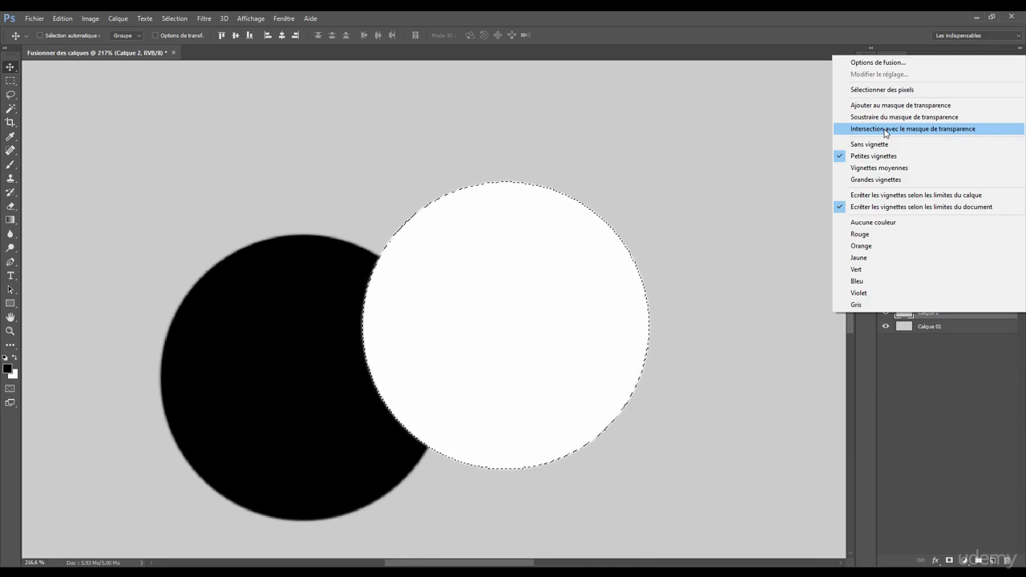
pyautogui.click(896, 108)
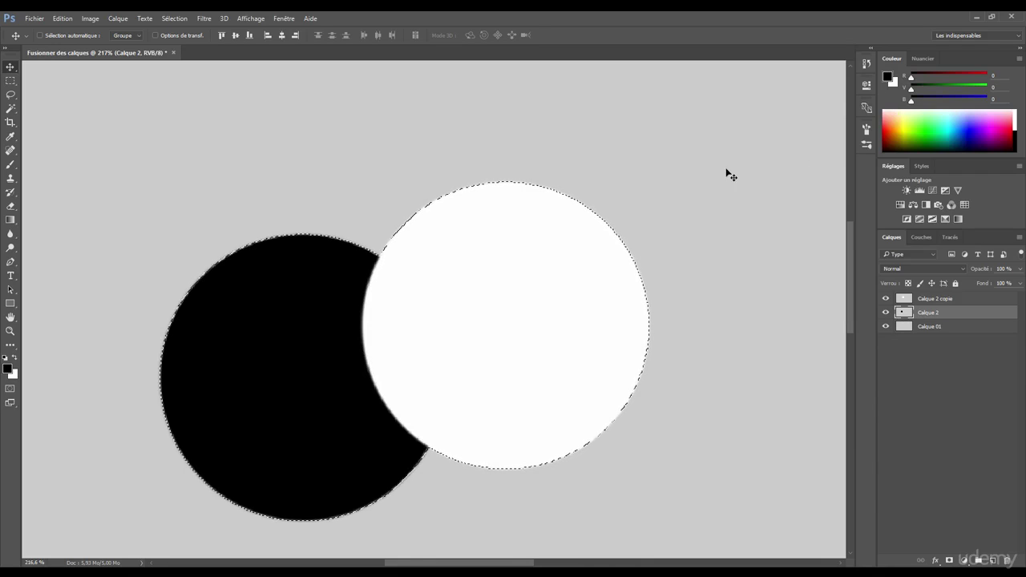
# - Subtract the transparency mask of Calque 2 from the combined selection of both circles, and deselect
pyautogui.scroll(-3, 405, 217)
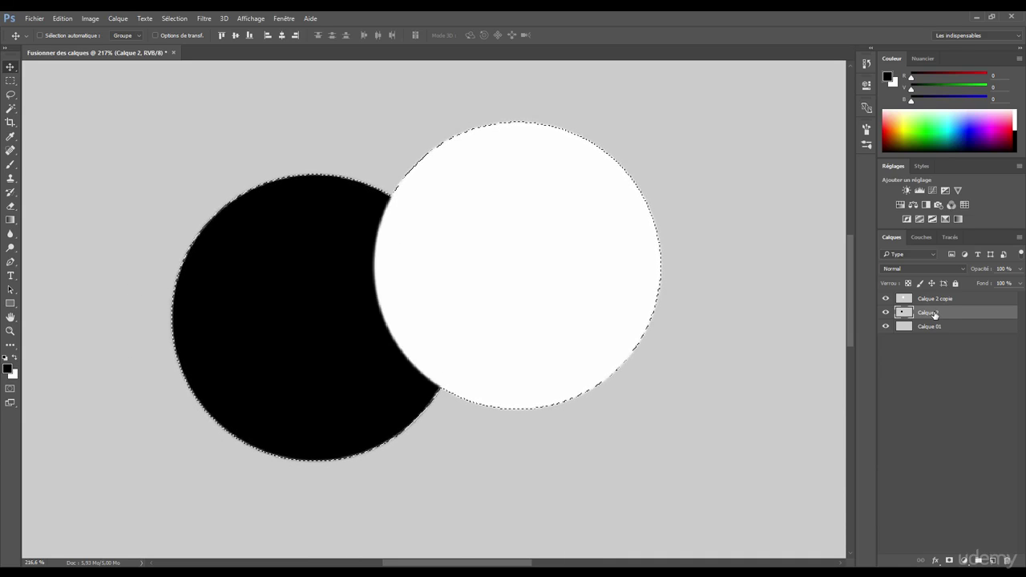
pyautogui.keyDown('ctrl'); pyautogui.click(906, 314); pyautogui.keyUp('ctrl')
pyautogui.rightClick(906, 314)
pyautogui.click(921, 115)
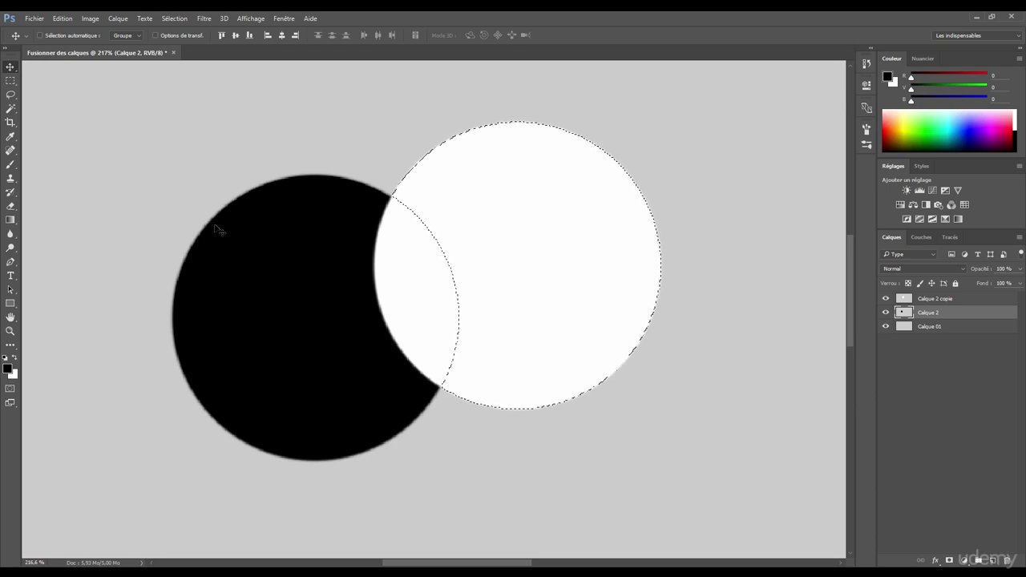
pyautogui.hotkey('ctrl', 'd')
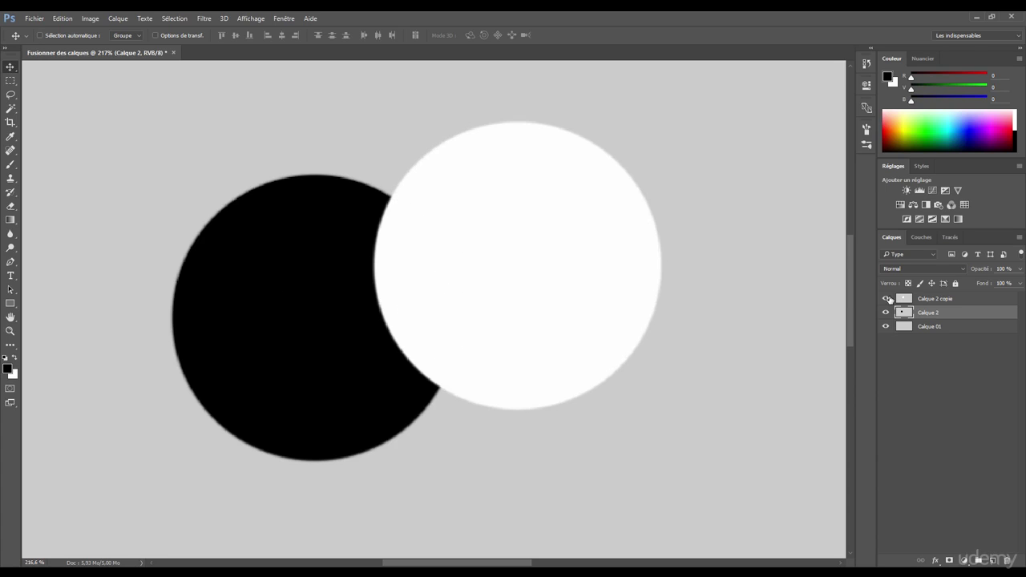
# - Hide and reshow layer Calque 2 copie, and select the pixels of its white circle
pyautogui.click(885, 298)
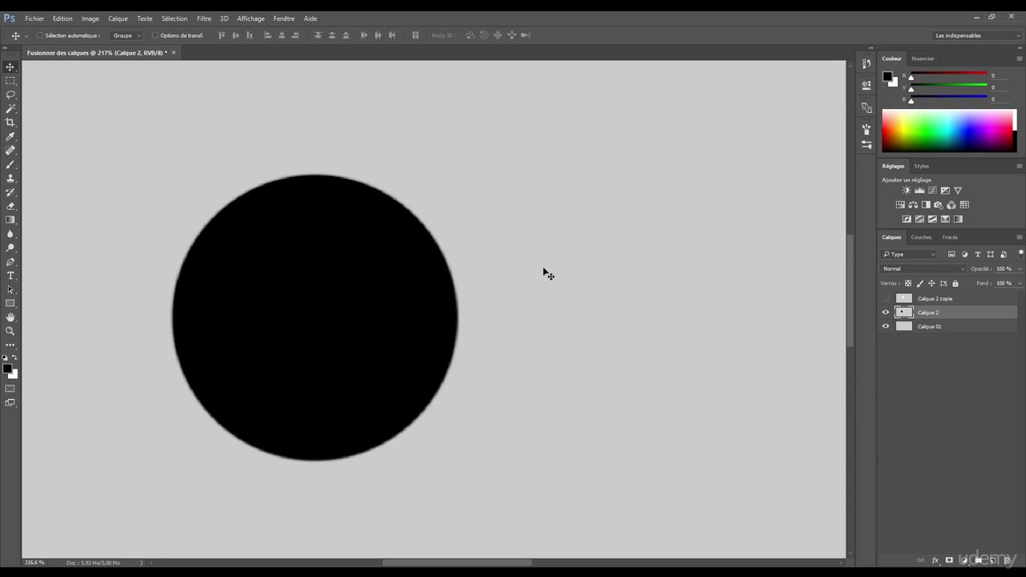
pyautogui.click(886, 298)
pyautogui.rightClick(904, 299)
pyautogui.click(896, 332)
# - Subtract the transparency mask of Calque 2 from the white circle's selection, and undo the subtraction
pyautogui.rightClick(905, 314)
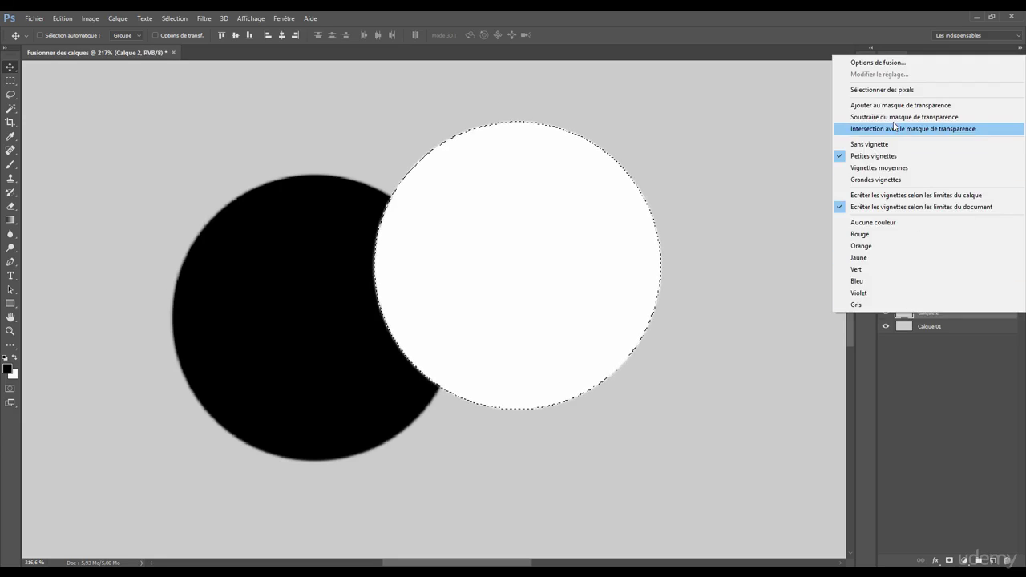
pyautogui.click(890, 118)
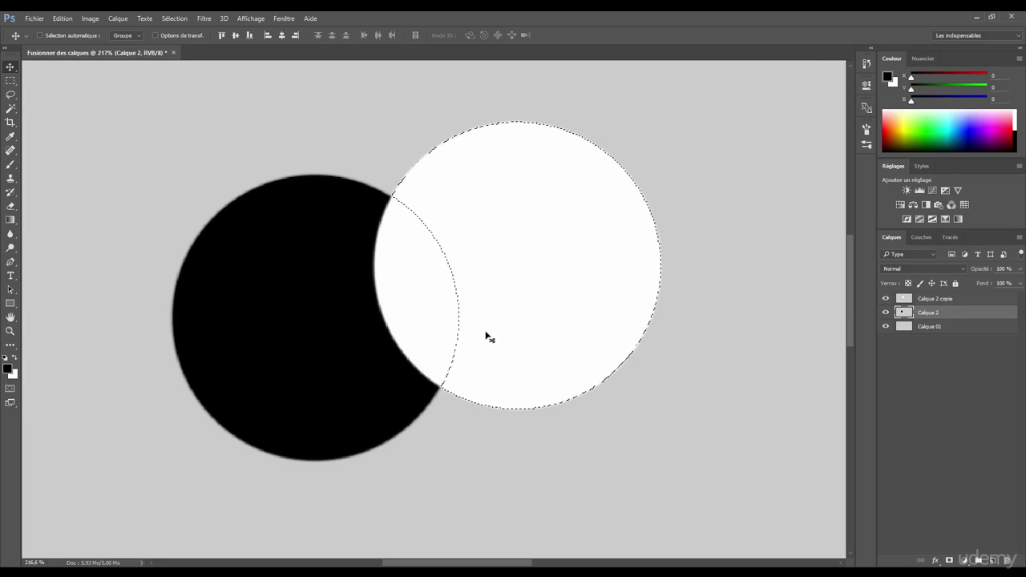
pyautogui.hotkey('ctrl', 'z')
# - Intersect the white circle's selection with the transparency mask of Calque 2, and clear the selection
pyautogui.rightClick(904, 314)
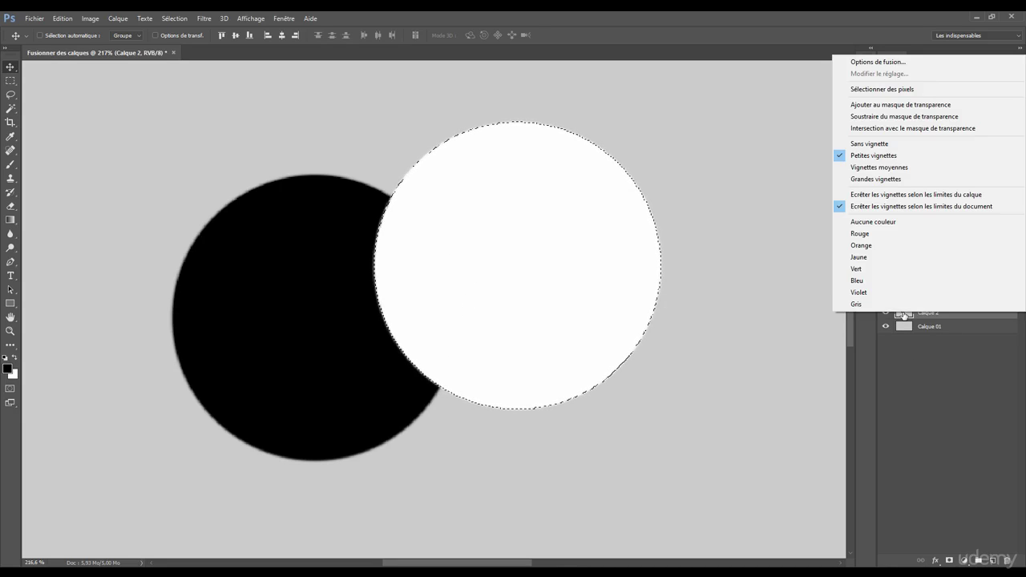
pyautogui.click(882, 130)
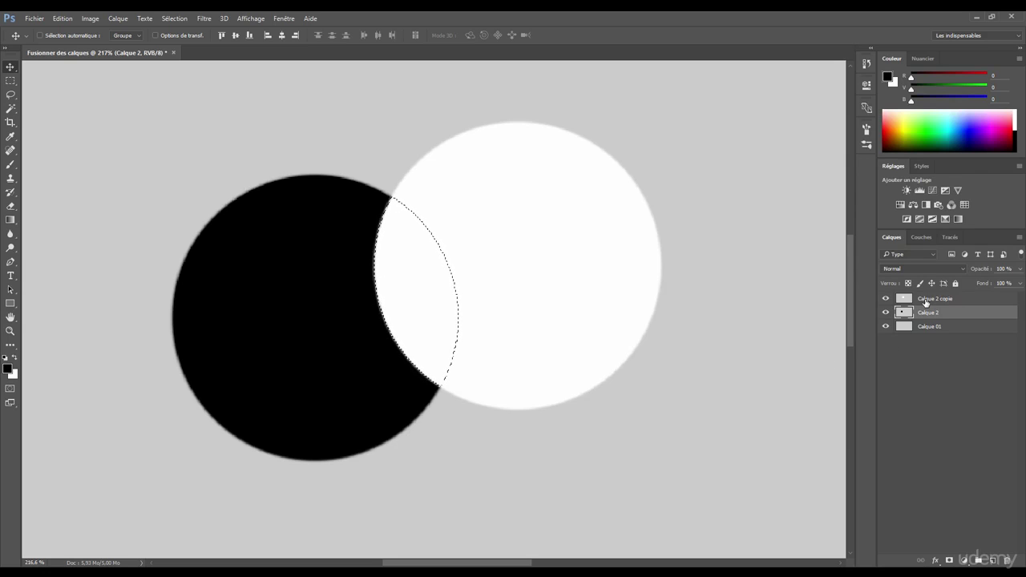
pyautogui.press('ctrl')
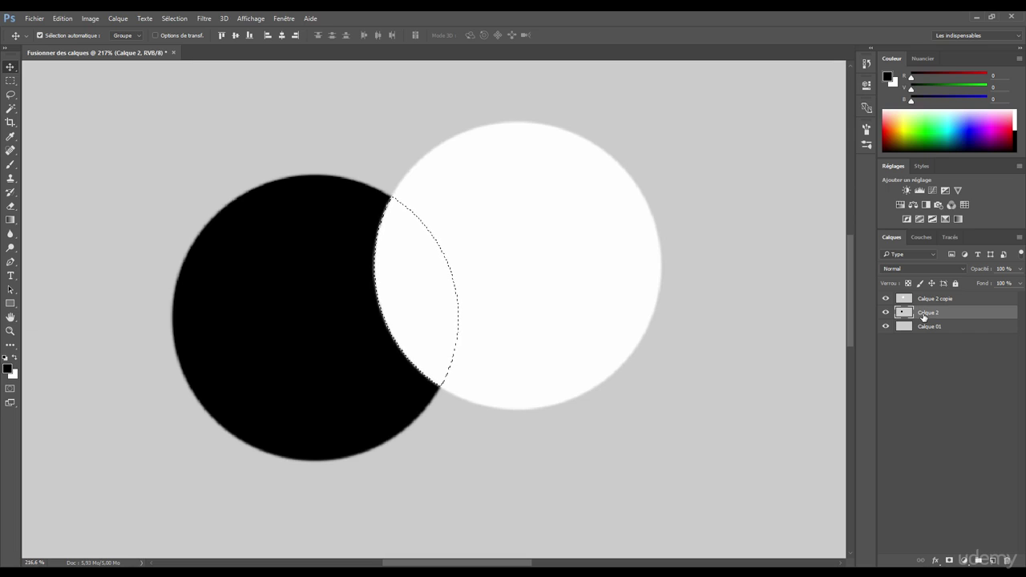
pyautogui.hotkey('ctrl', 'd')
# - Load the outlines of the white and black circles as selections in alternation, ending on the white circle of Calque 2 copie
pyautogui.click(899, 298)
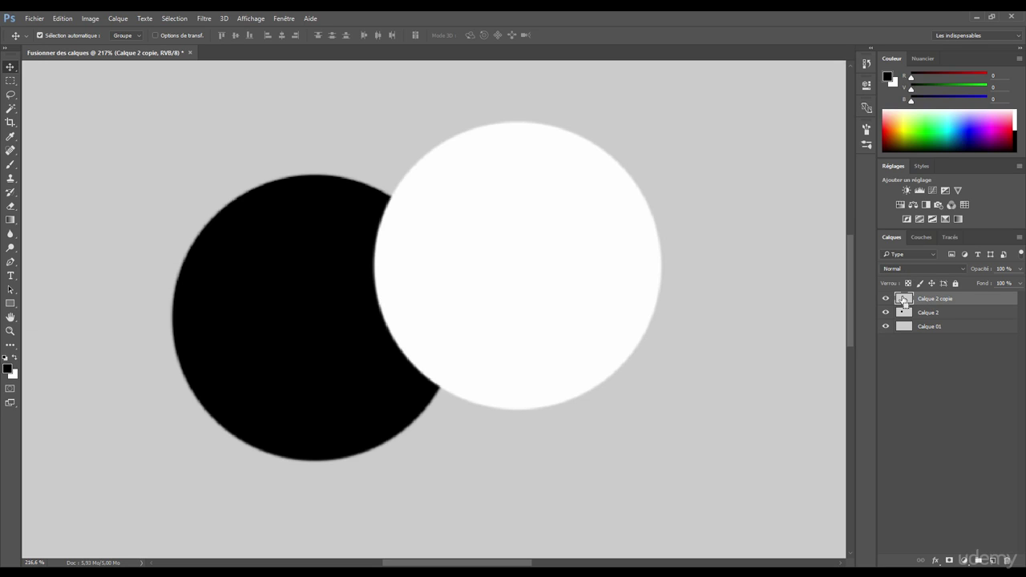
pyautogui.keyDown('ctrl'); pyautogui.click(903, 300); pyautogui.keyUp('ctrl')
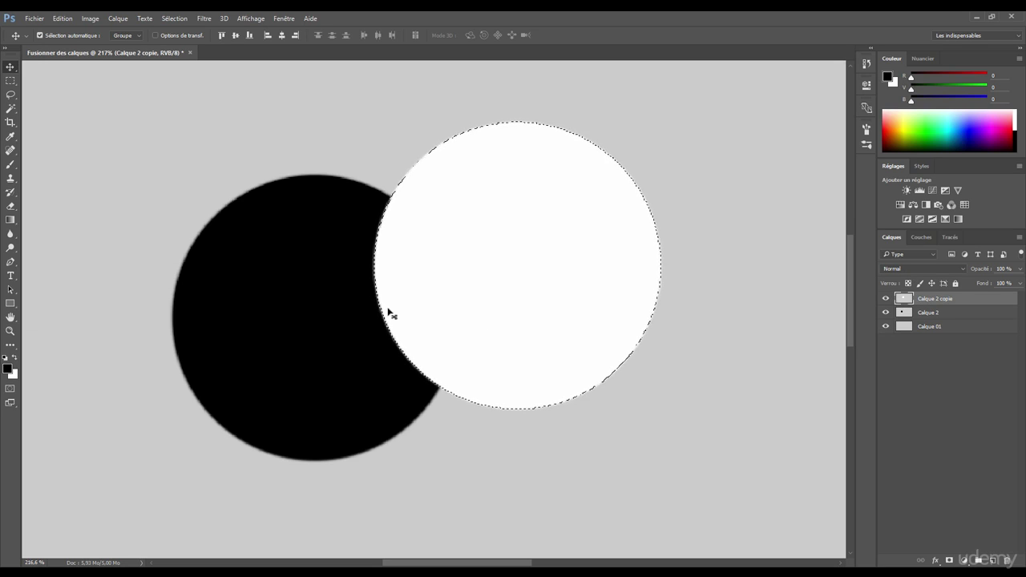
pyautogui.keyDown('ctrl'); pyautogui.click(903, 314); pyautogui.keyUp('ctrl')
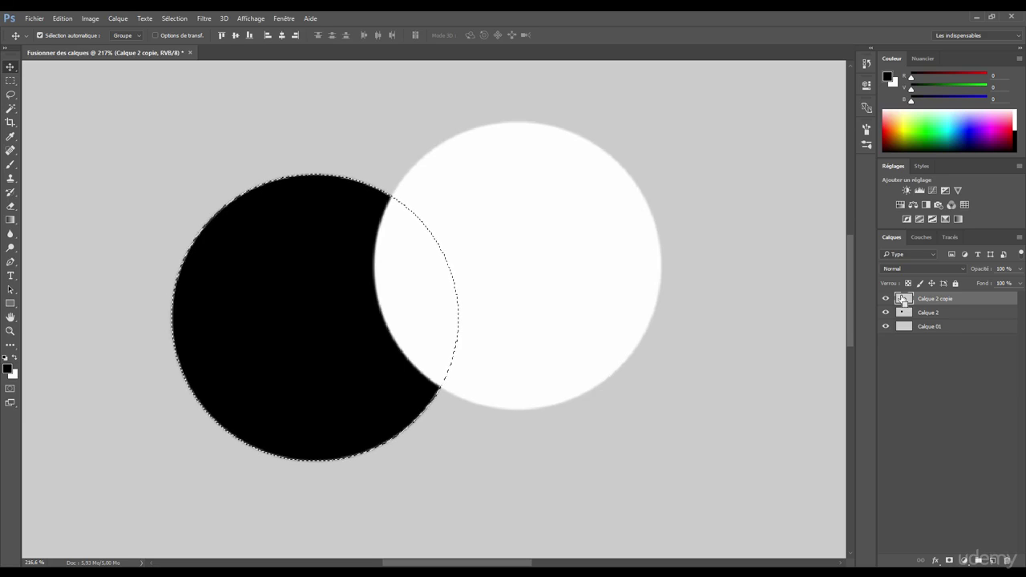
pyautogui.keyDown('ctrl'); pyautogui.click(903, 301); pyautogui.keyUp('ctrl')
pyautogui.keyDown('ctrl'); pyautogui.click(903, 314); pyautogui.keyUp('ctrl')
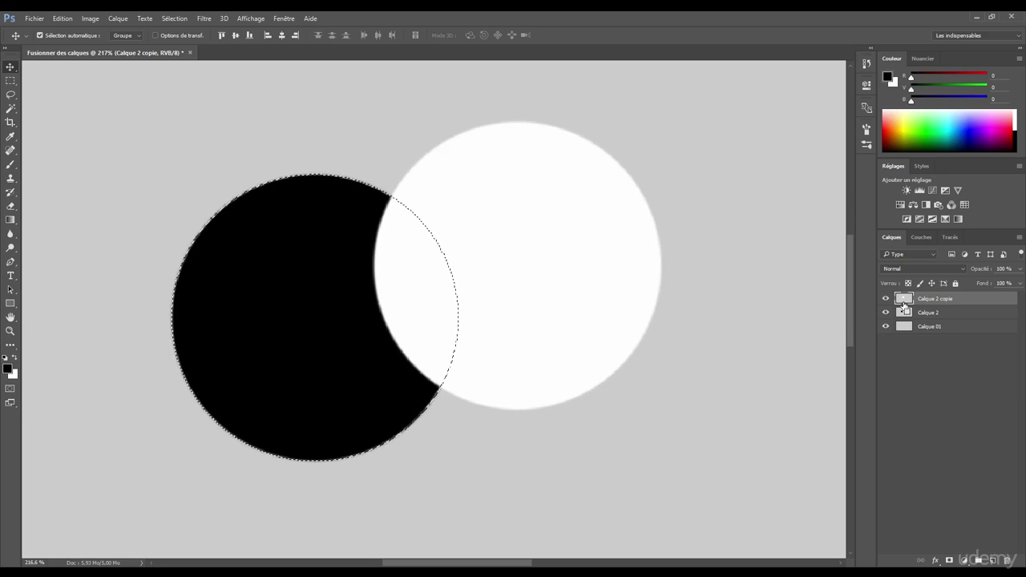
pyautogui.keyDown('ctrl'); pyautogui.click(904, 302); pyautogui.keyUp('ctrl')
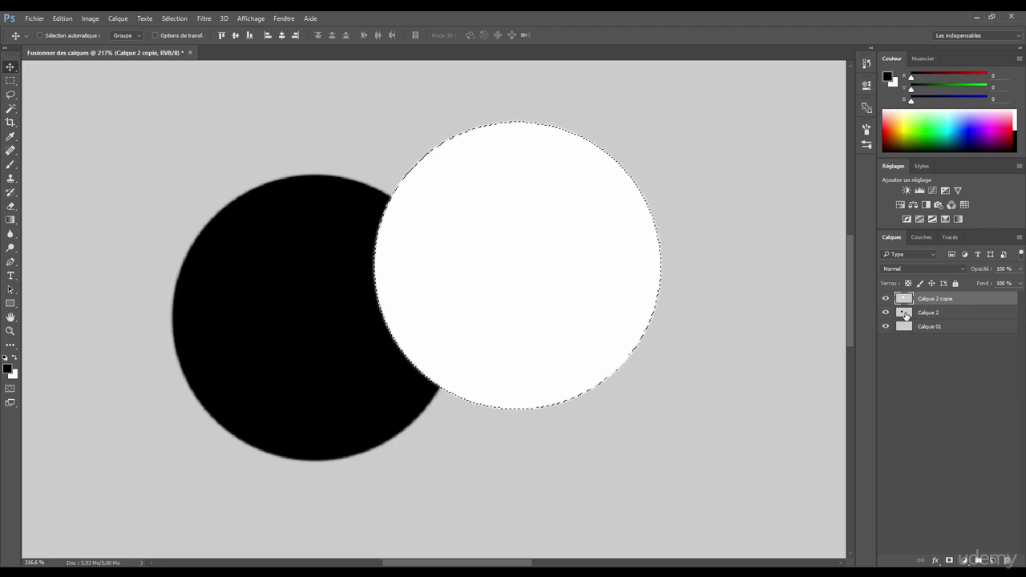
# - Add the black circle of Calque 2 to the white circle's selection, and undo the addition
pyautogui.press('ctrl')
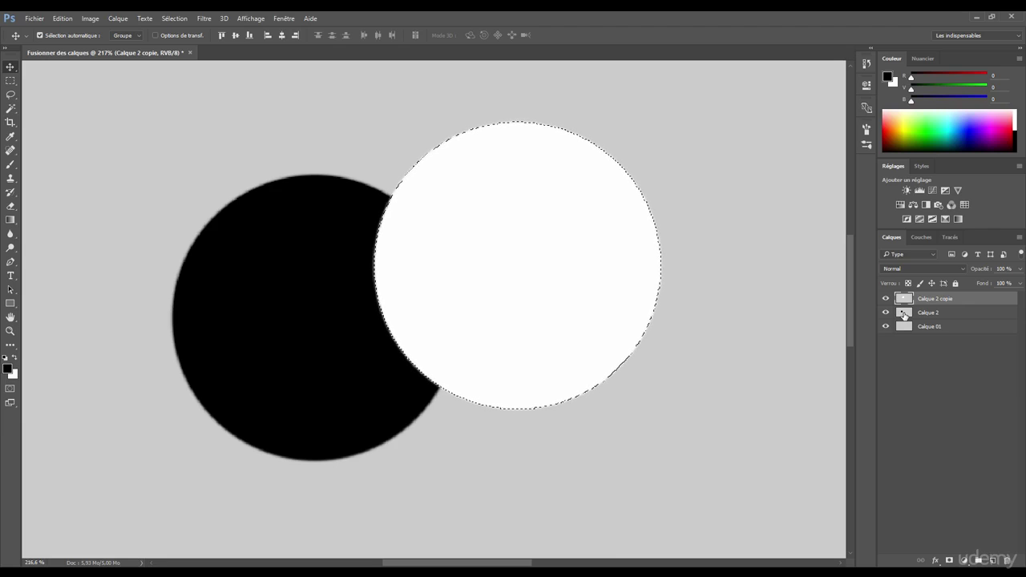
pyautogui.keyDown('ctrl'); pyautogui.keyDown('shift'); pyautogui.click(903, 315); pyautogui.keyUp('shift'); pyautogui.keyUp('ctrl')
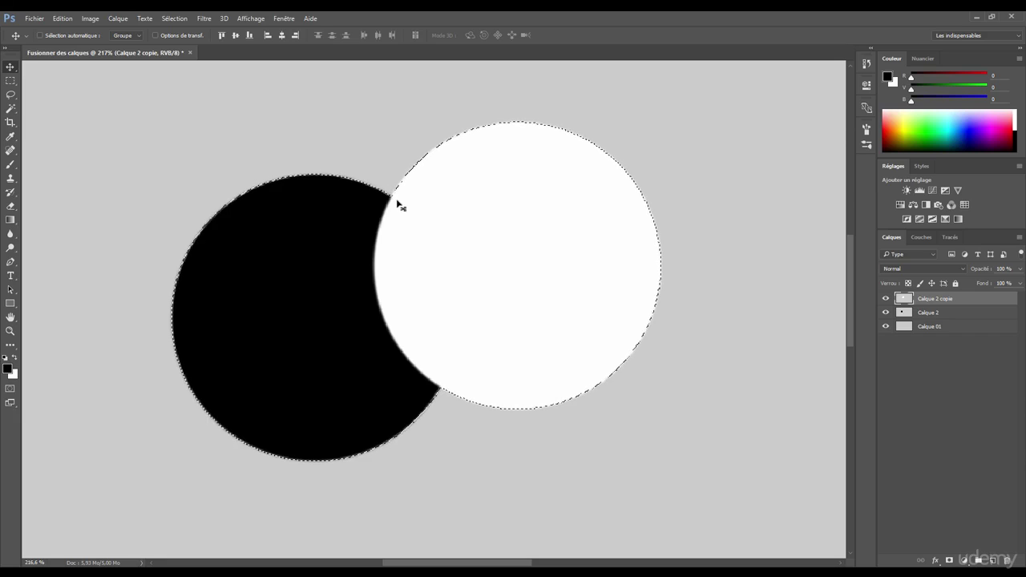
pyautogui.hotkey('ctrl', 'z')
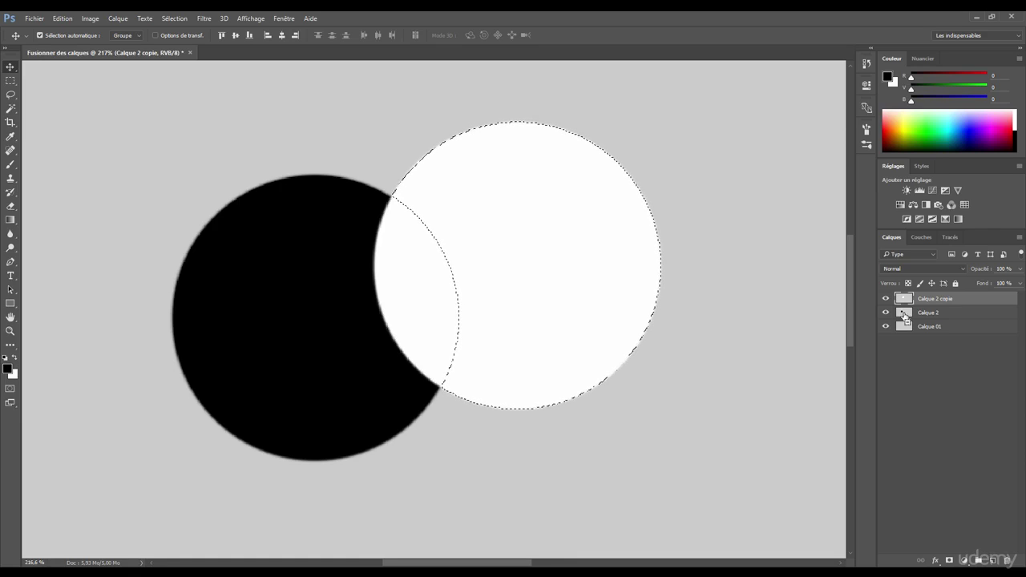
# - Intersect the white circle's selection with the black circle of Calque 2, keeping only their overlap selected
pyautogui.hotkey('ctrl', 'shift')
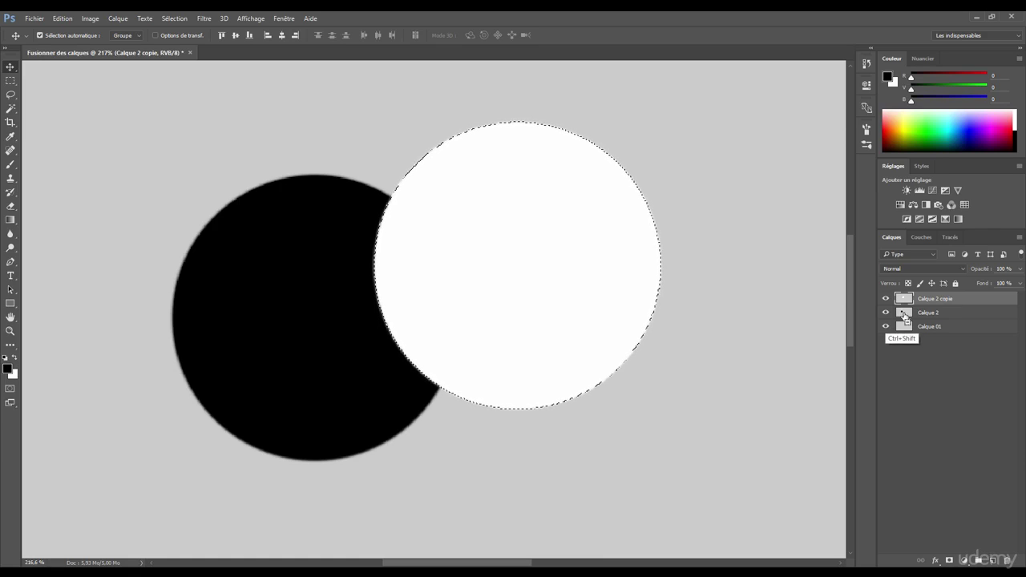
pyautogui.keyDown('ctrl'); pyautogui.keyDown('alt'); pyautogui.keyDown('shift'); pyautogui.click(904, 316); pyautogui.keyUp('shift'); pyautogui.keyUp('alt'); pyautogui.keyUp('ctrl')
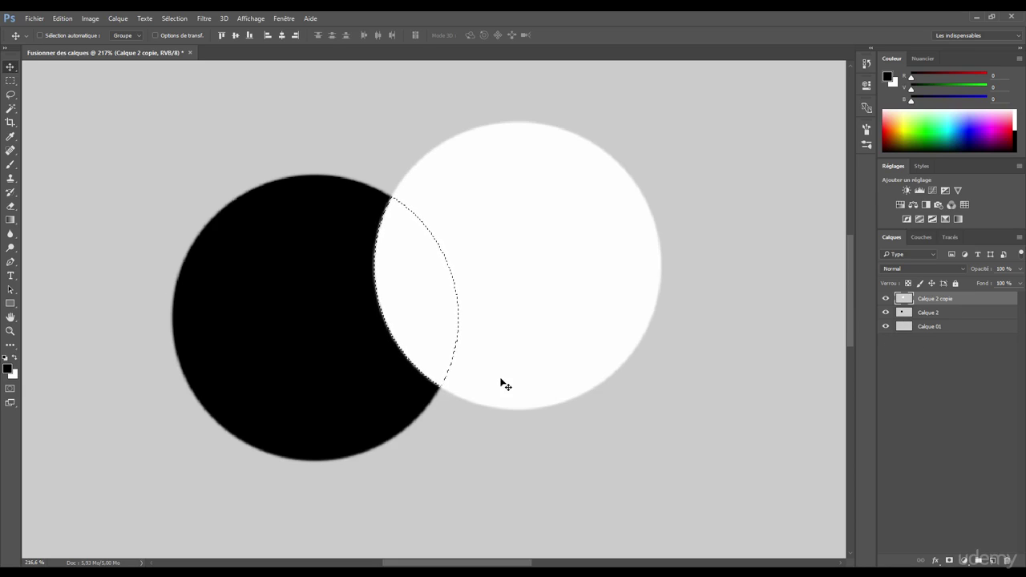
# - Alternate between the two circles' selections, finish on the white circle, and add the black circle of Calque 2 to it
pyautogui.keyDown('ctrl'); pyautogui.click(904, 312); pyautogui.keyUp('ctrl')
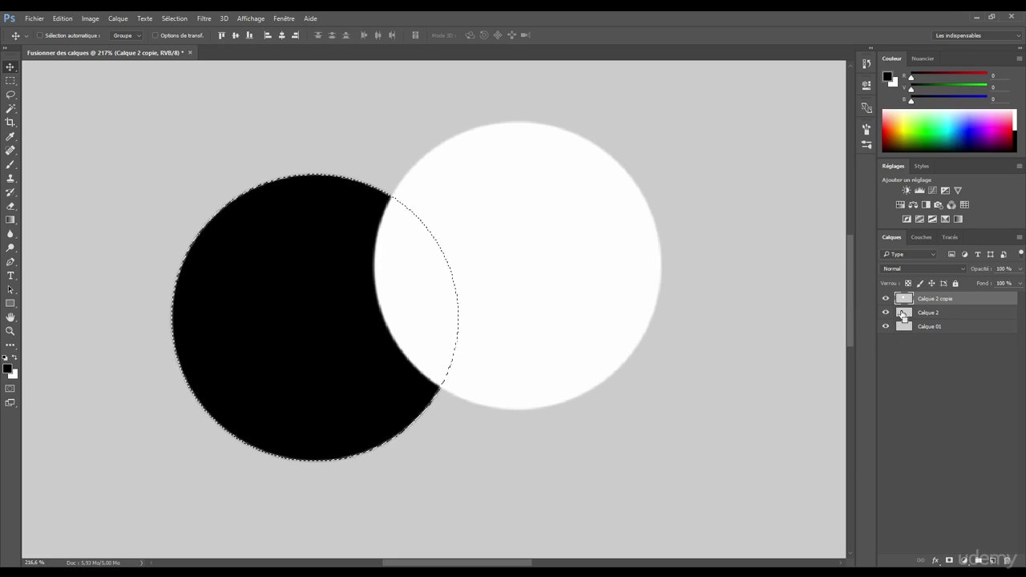
pyautogui.keyDown('ctrl'); pyautogui.click(904, 298); pyautogui.keyUp('ctrl')
pyautogui.keyDown('ctrl'); pyautogui.click(904, 312); pyautogui.keyUp('ctrl')
pyautogui.keyDown('ctrl'); pyautogui.click(904, 298); pyautogui.keyUp('ctrl')
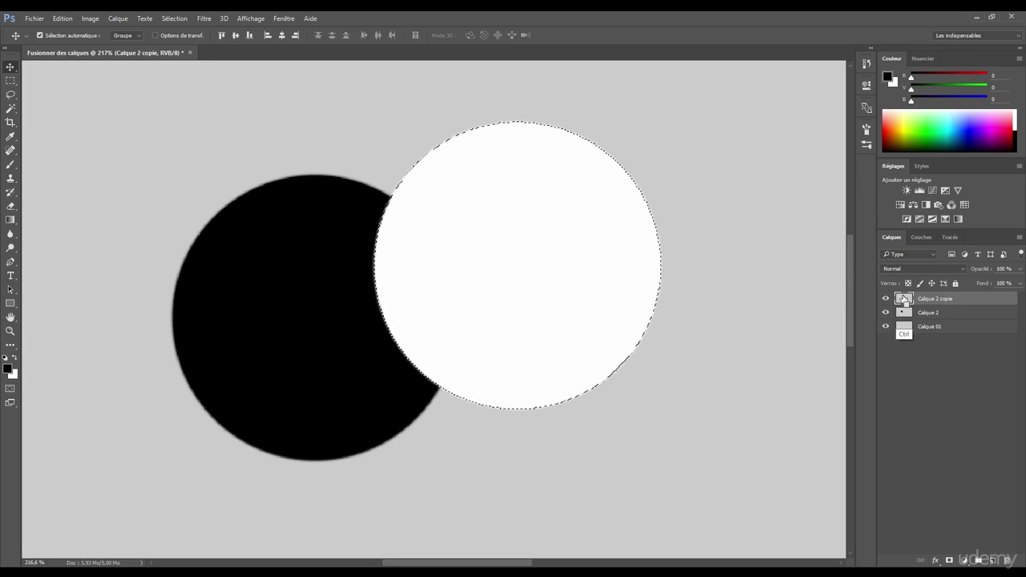
pyautogui.keyDown('ctrl'); pyautogui.keyDown('shift'); pyautogui.click(904, 313); pyautogui.keyUp('shift'); pyautogui.keyUp('ctrl')
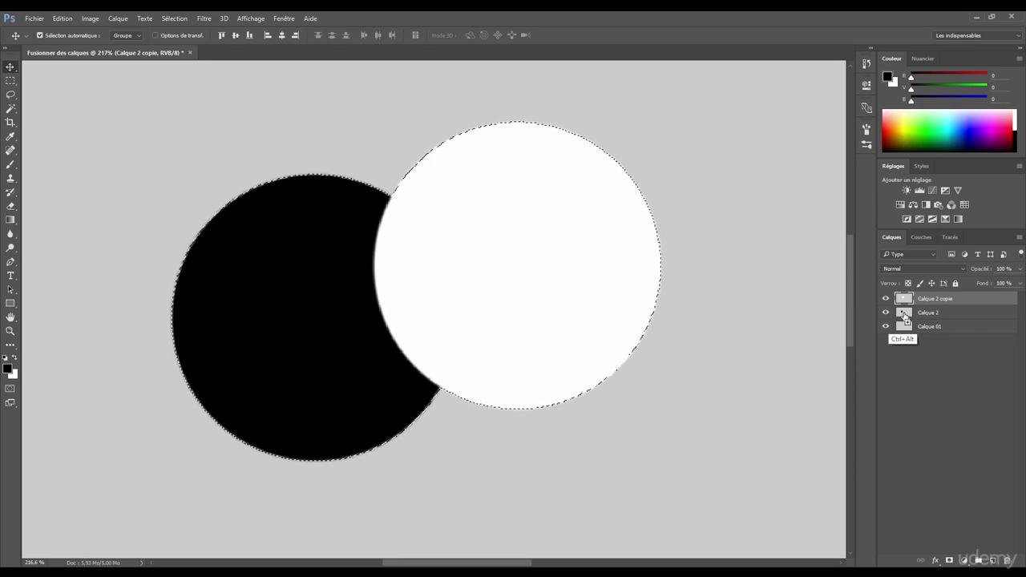
# - Subtract the black circle from the combined selection, and repeat the subtraction on a freshly loaded selection of the white circle
pyautogui.keyDown('ctrl'); pyautogui.keyDown('alt'); pyautogui.click(904, 313); pyautogui.keyUp('alt'); pyautogui.keyUp('ctrl')
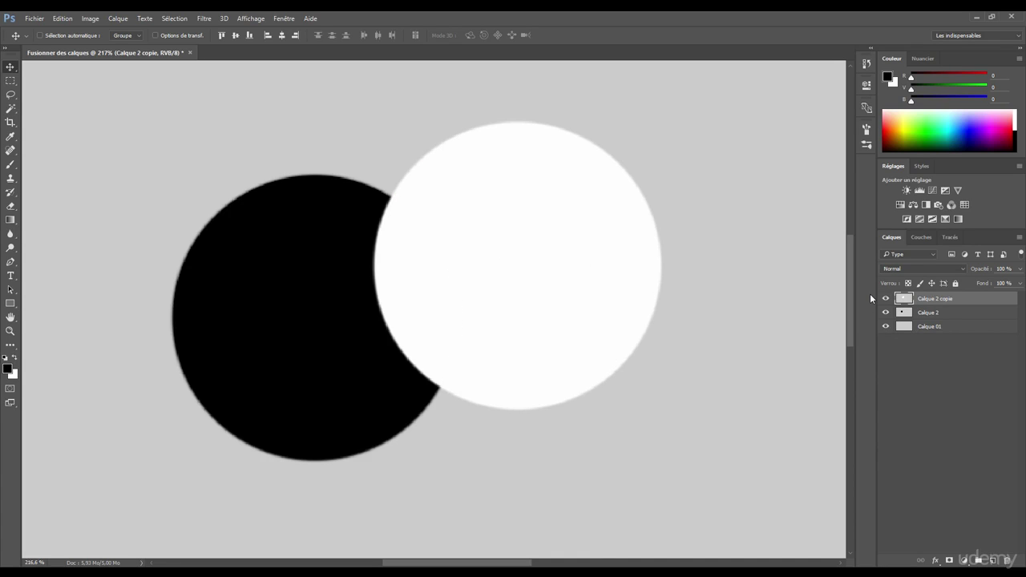
pyautogui.keyDown('ctrl'); pyautogui.click(904, 298); pyautogui.keyUp('ctrl')
pyautogui.keyDown('ctrl'); pyautogui.keyDown('alt'); pyautogui.click(904, 313); pyautogui.keyUp('alt'); pyautogui.keyUp('ctrl')
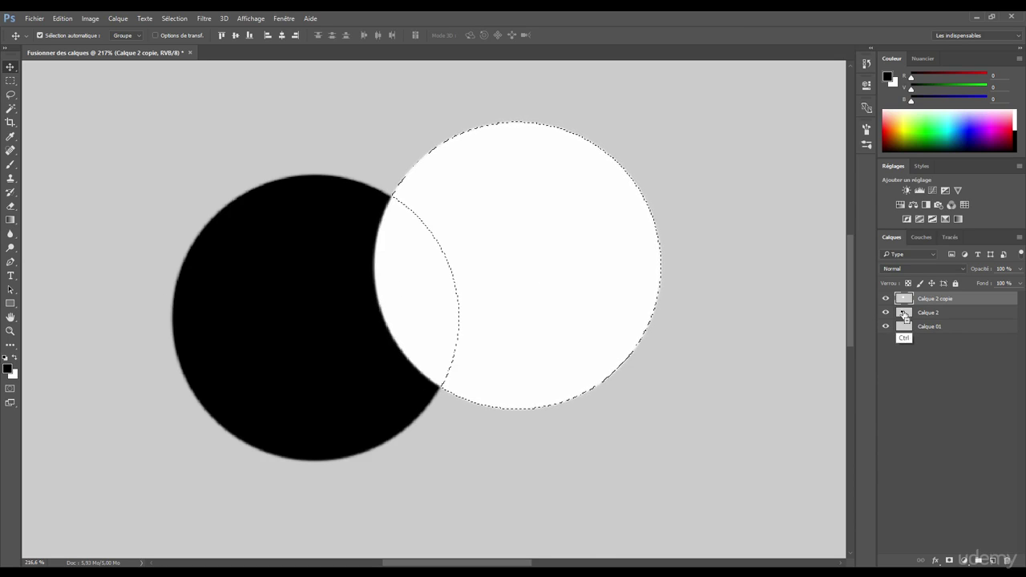
# - Try to intersect the remaining part of the white circle's selection with the black circle
pyautogui.hotkey('alt', 'shift')
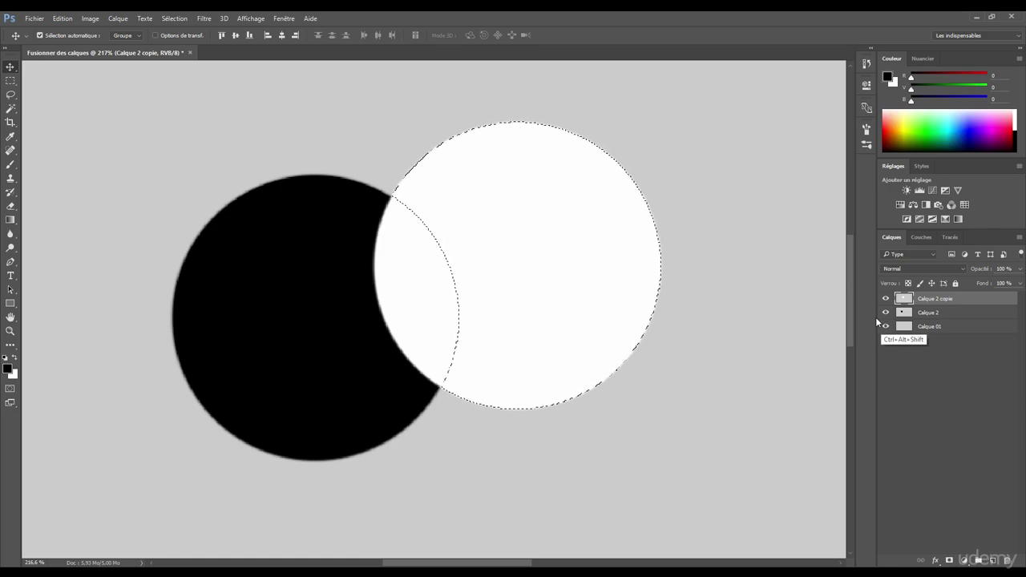
pyautogui.keyDown('ctrl'); pyautogui.keyDown('alt'); pyautogui.keyDown('shift'); pyautogui.click(904, 326); pyautogui.keyUp('shift'); pyautogui.keyUp('alt'); pyautogui.keyUp('ctrl')
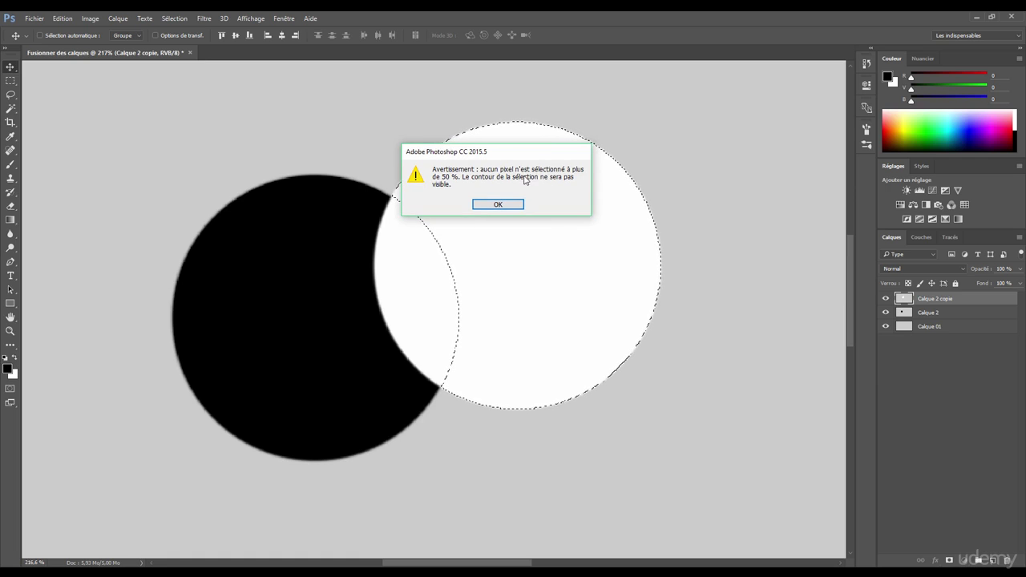
pyautogui.click(498, 205)
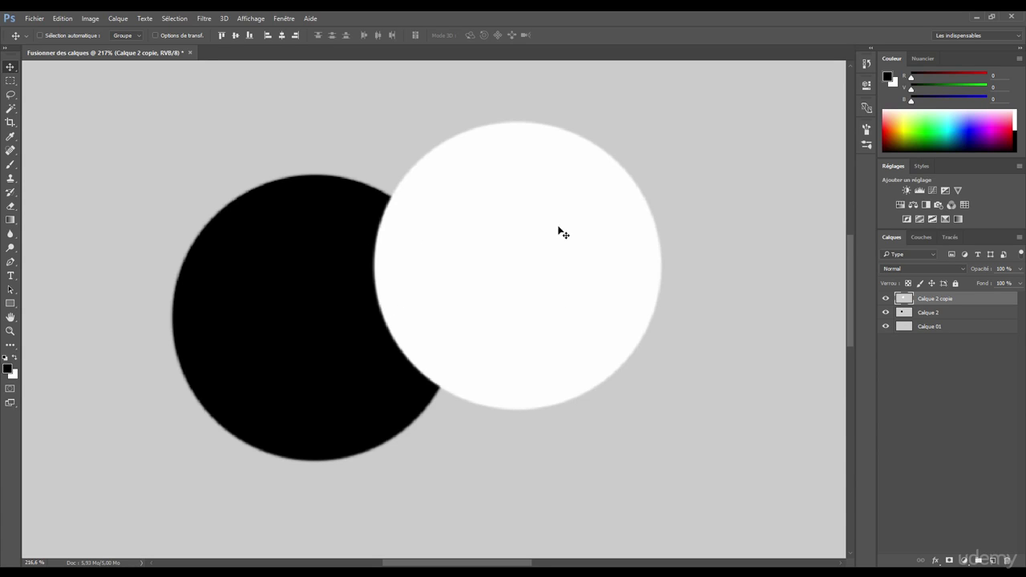
# - Load the white circle as a selection and paint black over most of it with a 191 px brush on Calque 2 copie
pyautogui.scroll(-3, 522, 309)
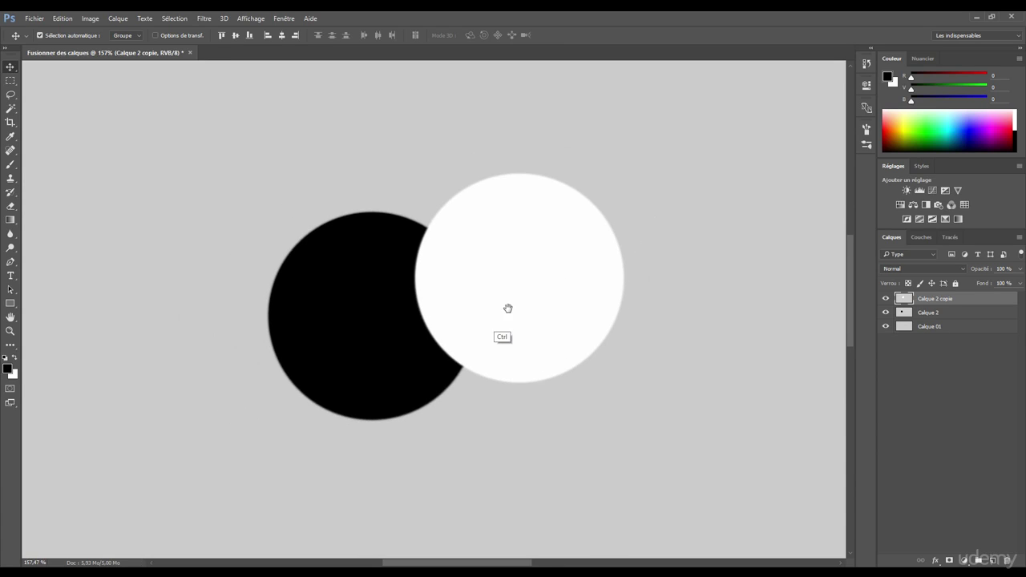
pyautogui.keyDown('ctrl'); pyautogui.click(903, 298); pyautogui.keyUp('ctrl')
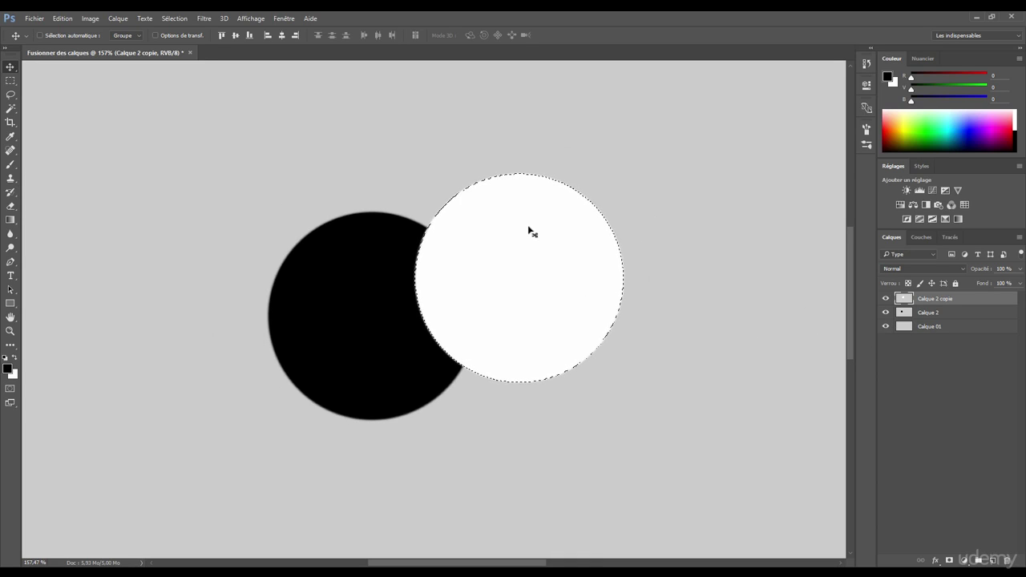
pyautogui.press('b')
pyautogui.press('[')
pyautogui.press('[')
pyautogui.press('[')
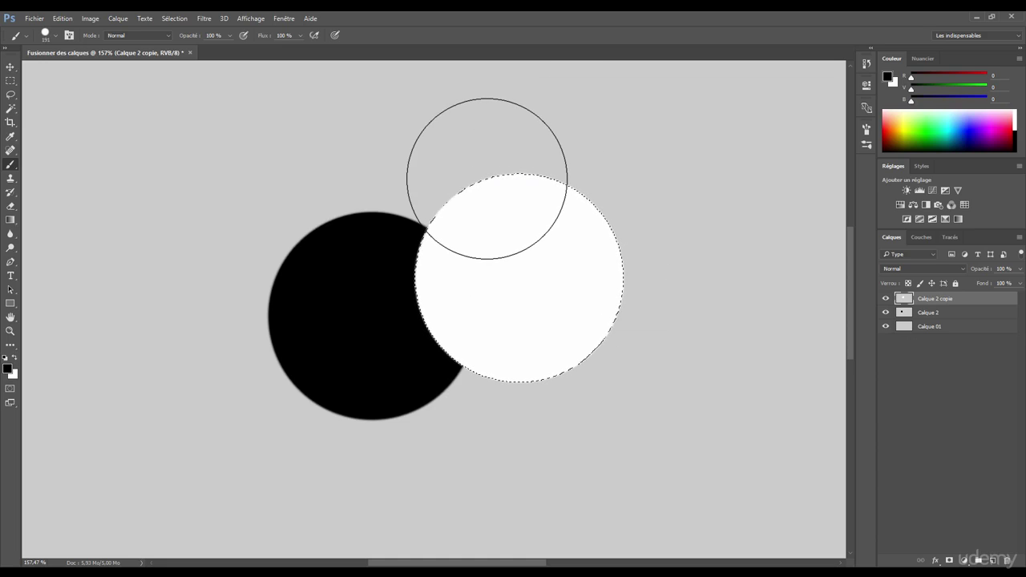
pyautogui.moveTo(485, 181); pyautogui.dragTo(617, 204)
pyautogui.moveTo(629, 255)
pyautogui.mouseDown()
pyautogui.moveTo(567, 169)
pyautogui.moveTo(617, 294)
pyautogui.moveTo(619, 362)
pyautogui.moveTo(565, 248)
pyautogui.moveTo(614, 332)
pyautogui.moveTo(582, 338)
pyautogui.mouseUp()
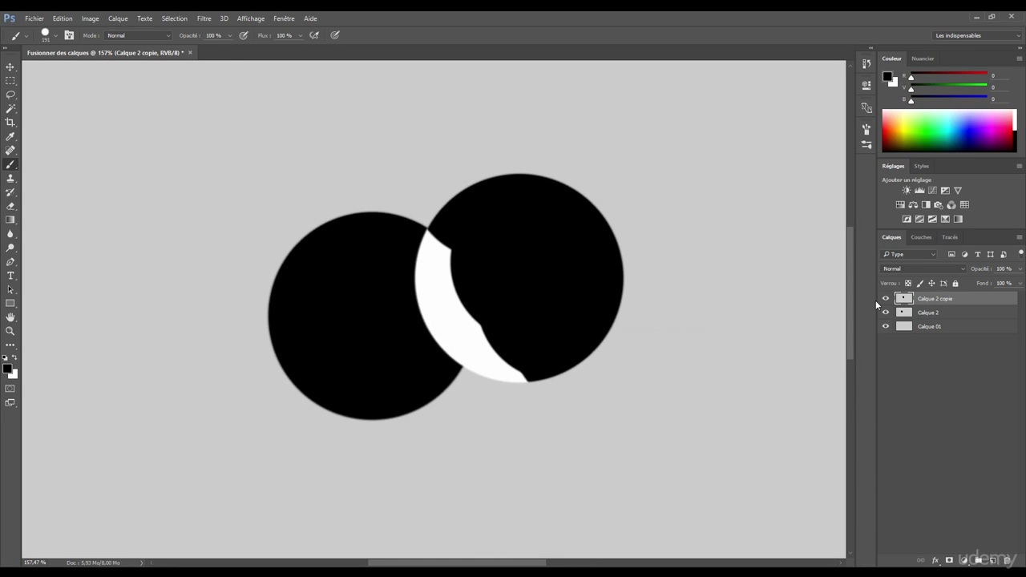
# - Load the painted circle of Calque 2 copie as a selection, fill it with the white background colour, and clear the selection
pyautogui.keyDown('ctrl'); pyautogui.click(903, 298); pyautogui.keyUp('ctrl')
pyautogui.hotkey('ctrl', 'BackSpace')
pyautogui.press('v')
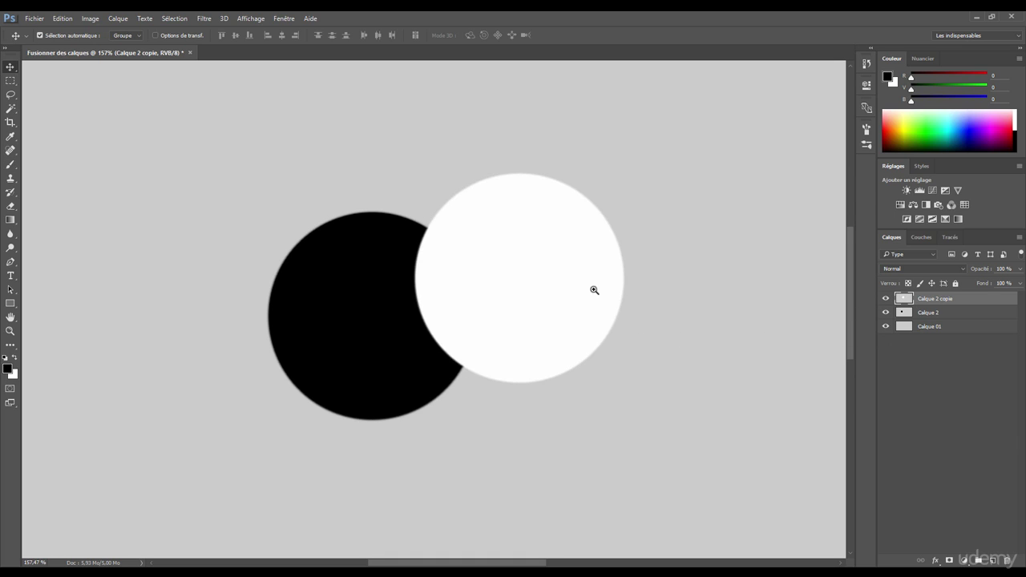
pyautogui.moveTo(593, 291); pyautogui.dragTo(558, 296)
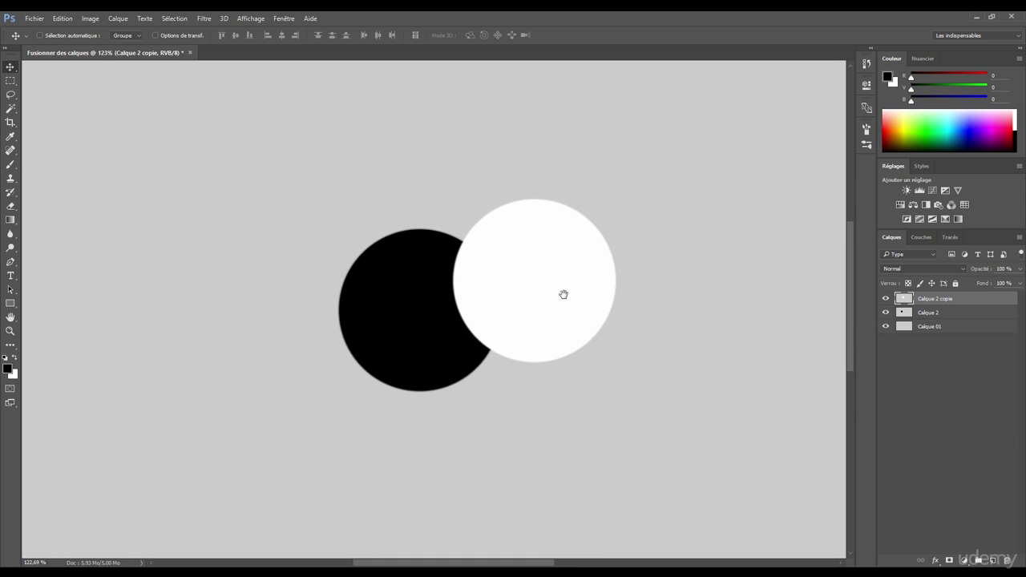